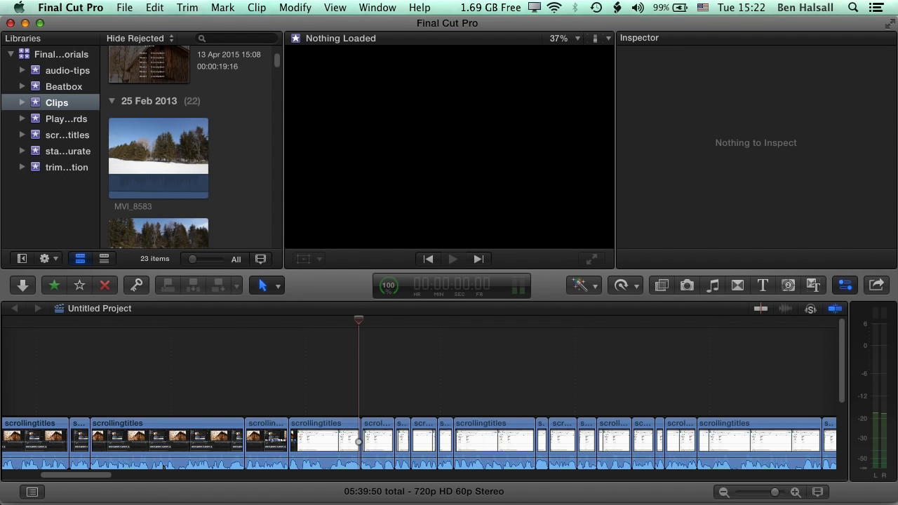
Step: Switch from Final Cut Pro to the Know Your Meme 'nyan cat' results in Safari
key(super+Tab)
key(super+Tab)
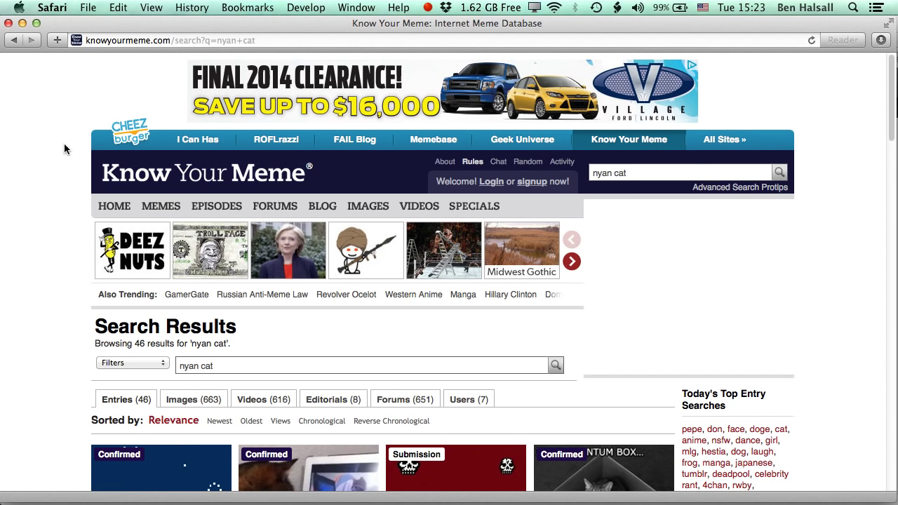
Step: Open the Nyan Cat / Pop Tart Cat entry and scroll down to its animated rainbow cat GIF
scroll(888, 93, down, 5)
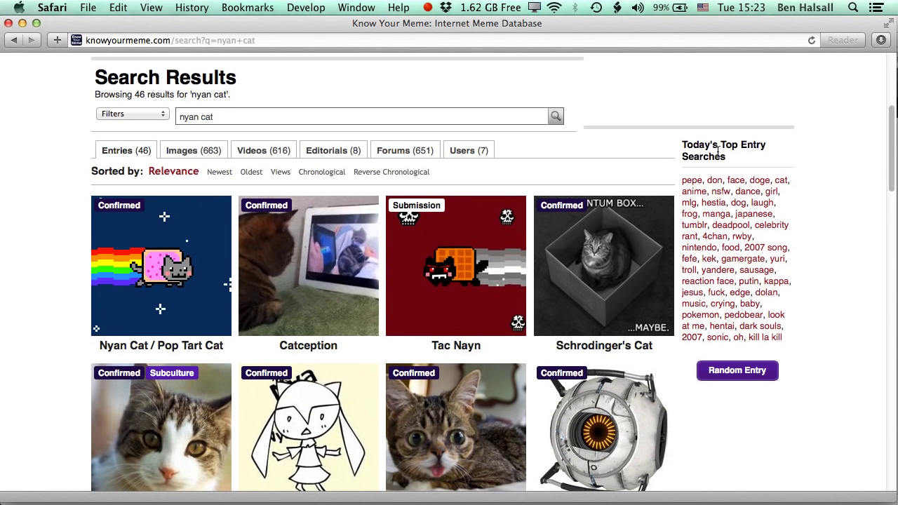
click(144, 271)
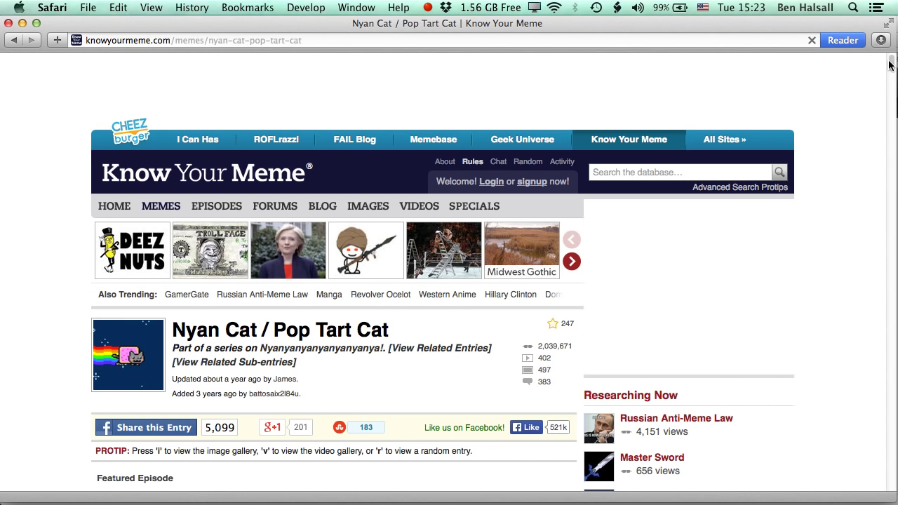
scroll(889, 66, down, 1)
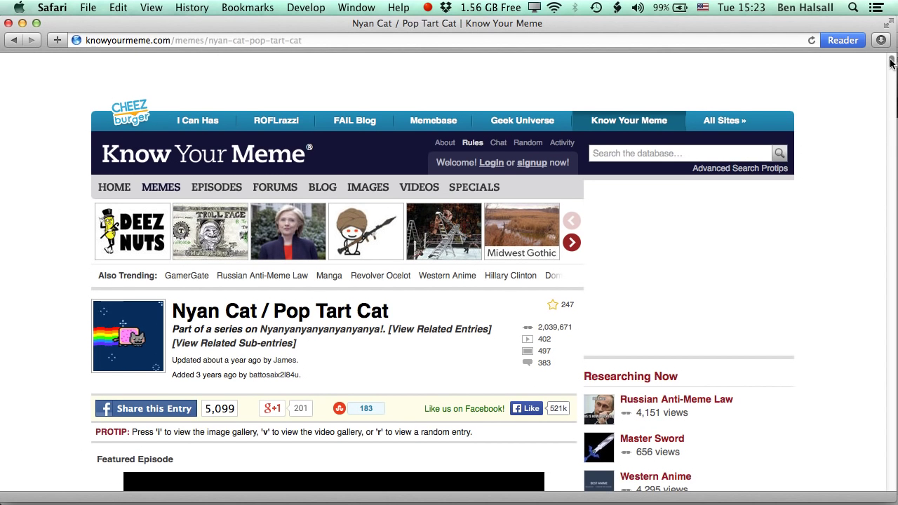
drag(889, 63, 884, 88)
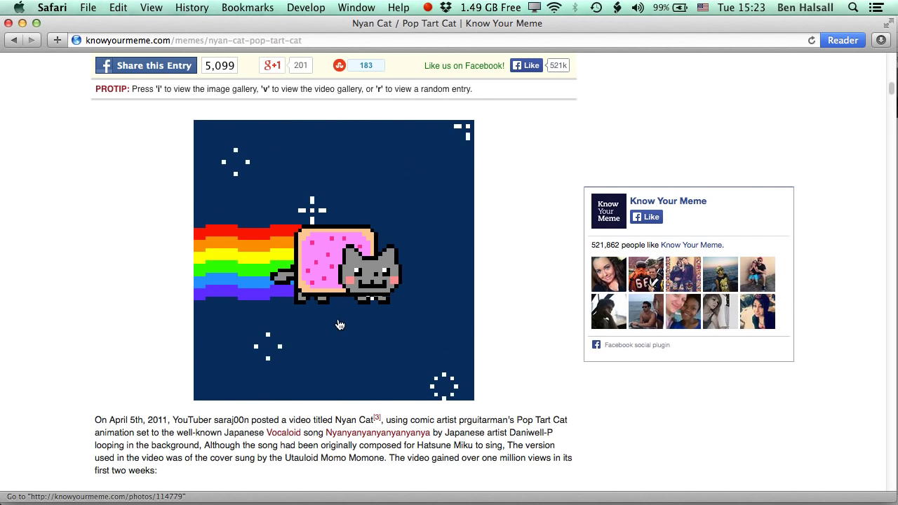
Step: Load the Nyan Cat GIF (0002.gif) by its copied image address and zoom the page in
ctrl+click(317, 239)
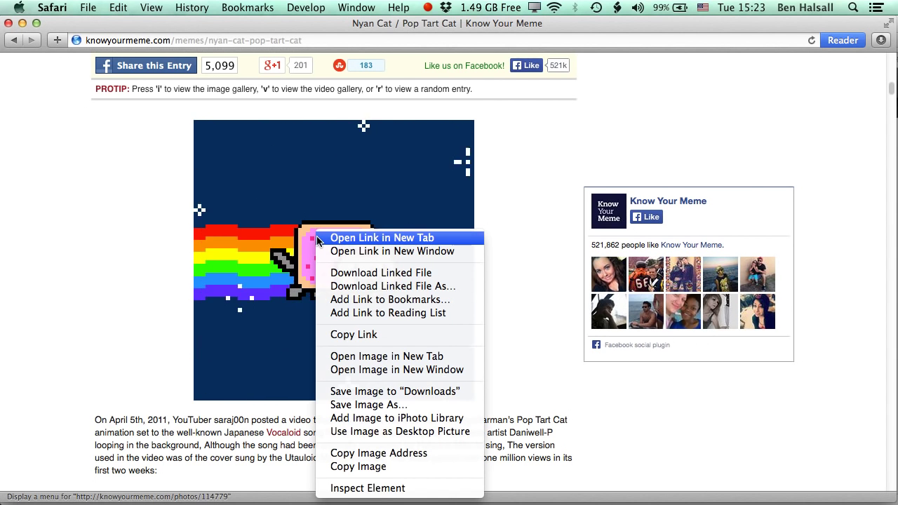
click(404, 453)
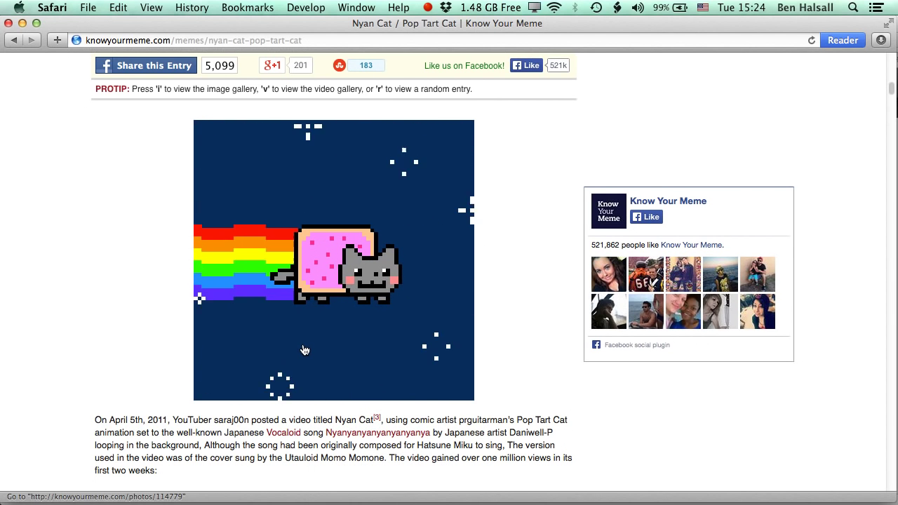
click(307, 41)
click(118, 7)
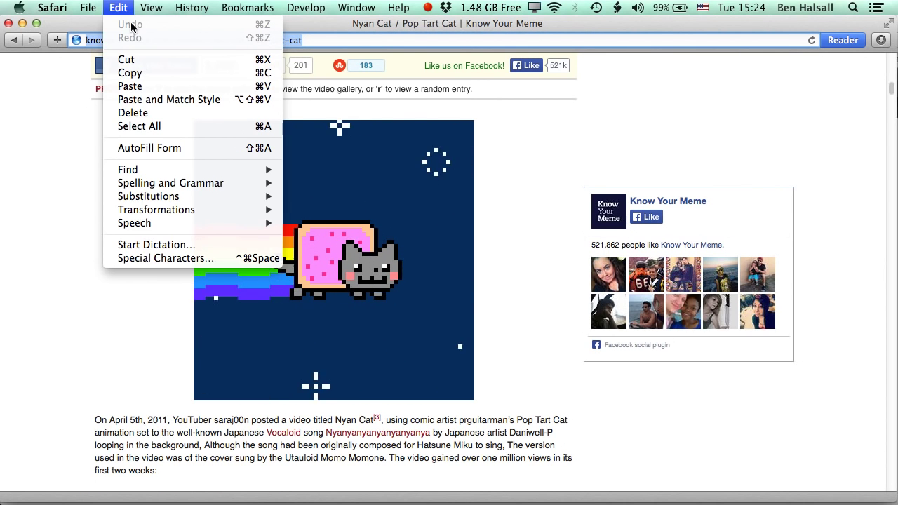
click(129, 86)
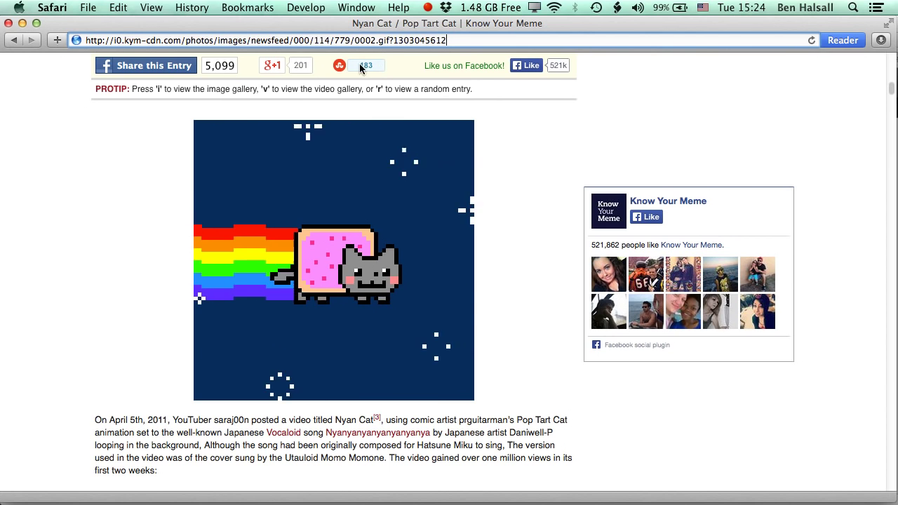
key(Return)
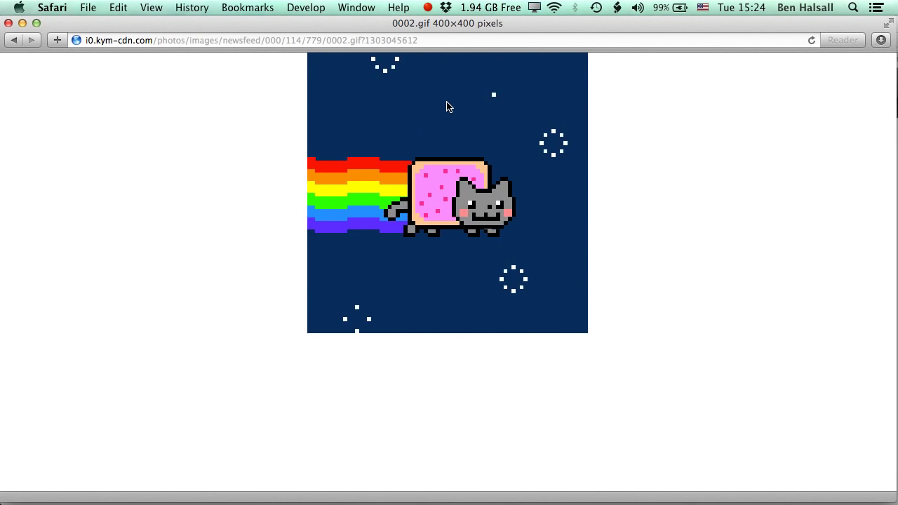
key(super+plus)
key(super+plus)
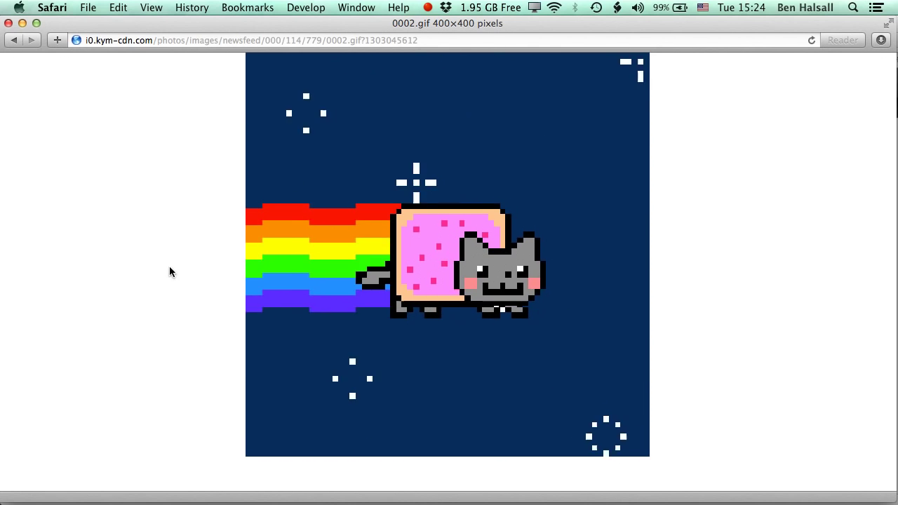
mouse_move(202, 498)
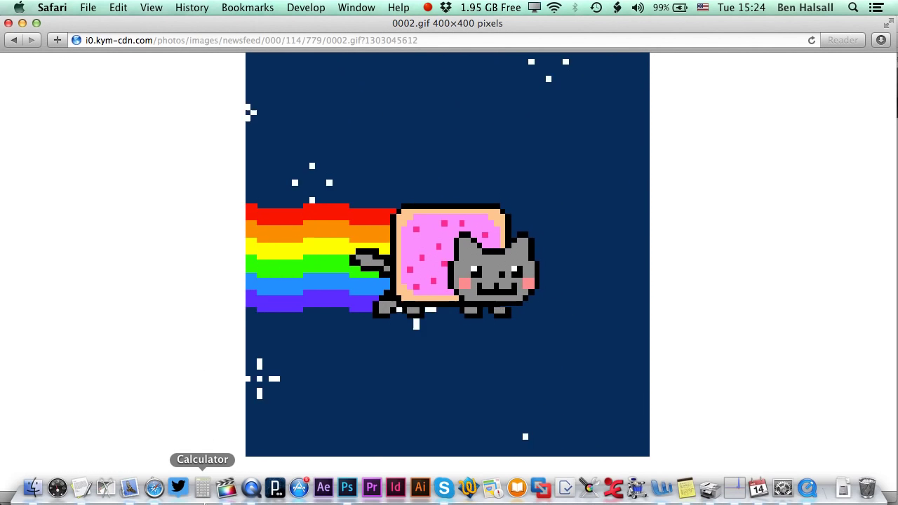
Step: Start a new QuickTime screen recording with the microphone option set, ready to select an area
click(251, 489)
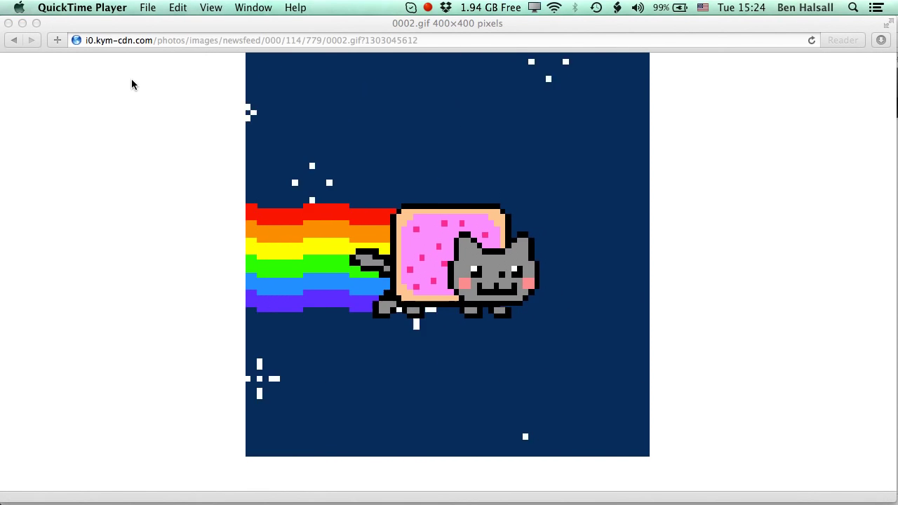
click(146, 7)
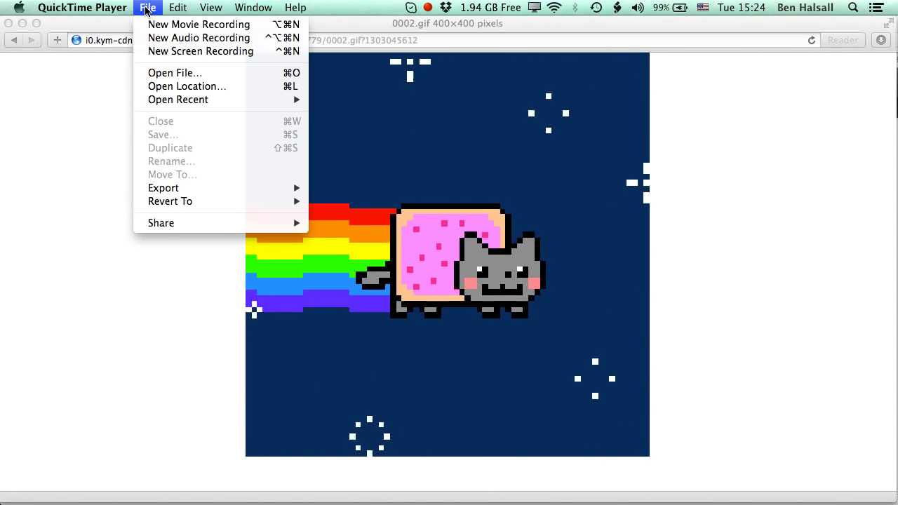
click(167, 51)
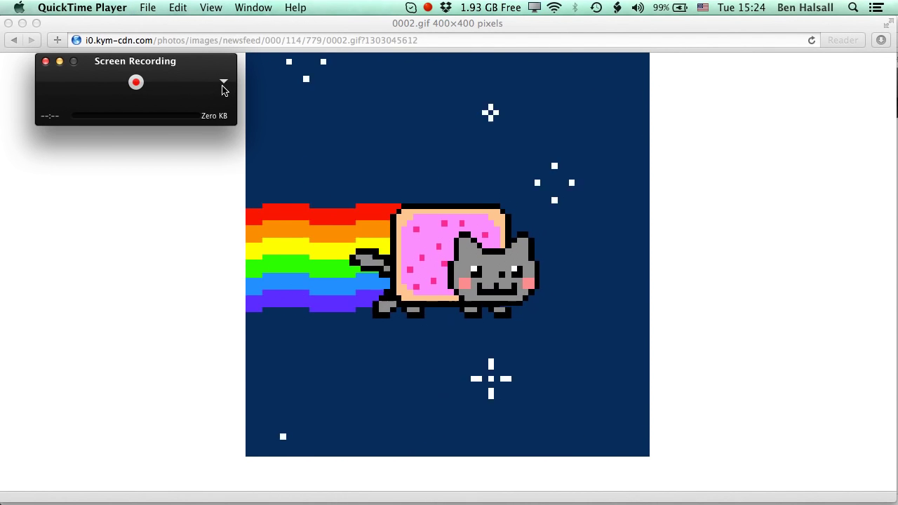
click(223, 83)
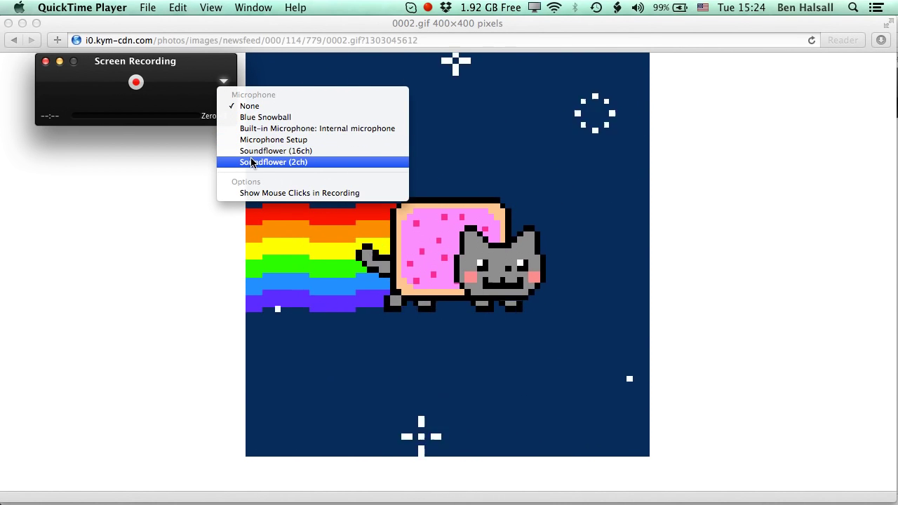
click(190, 77)
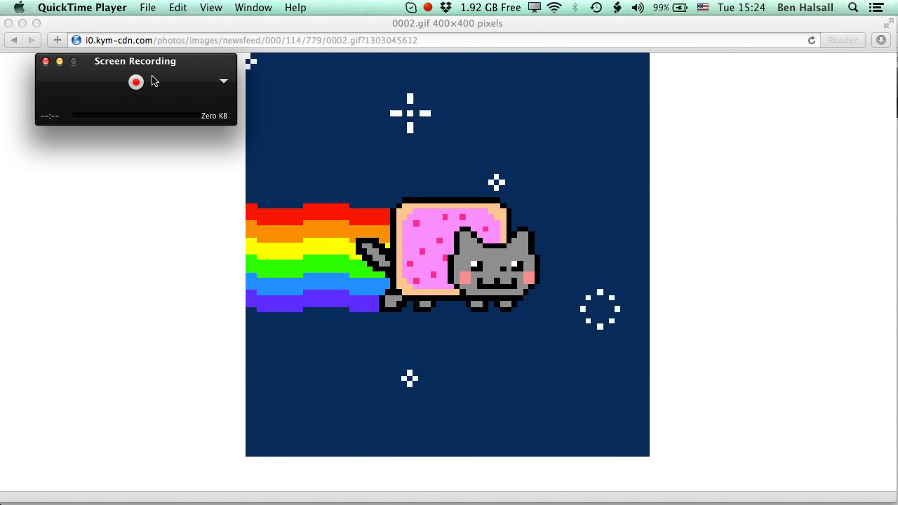
drag(148, 79, 128, 67)
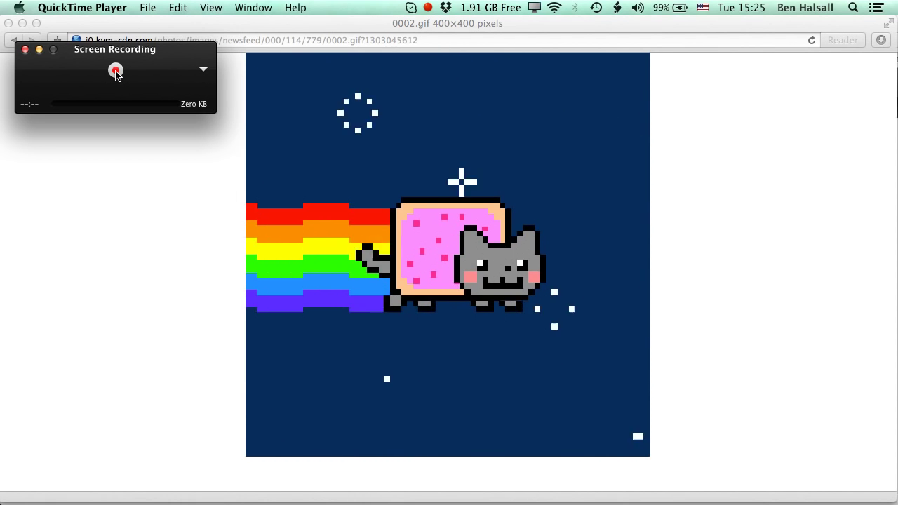
click(116, 71)
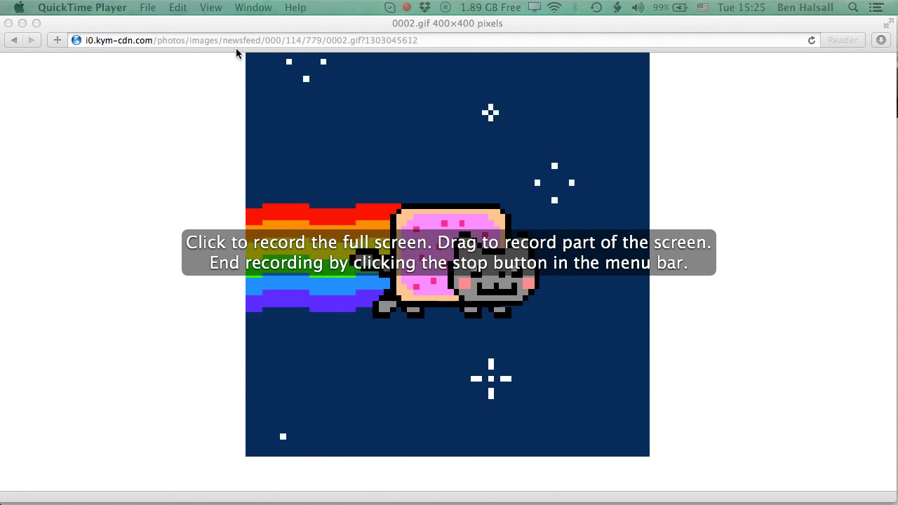
Step: Record only the area around the Nyan Cat GIF, then stop the recording
drag(235, 48, 655, 461)
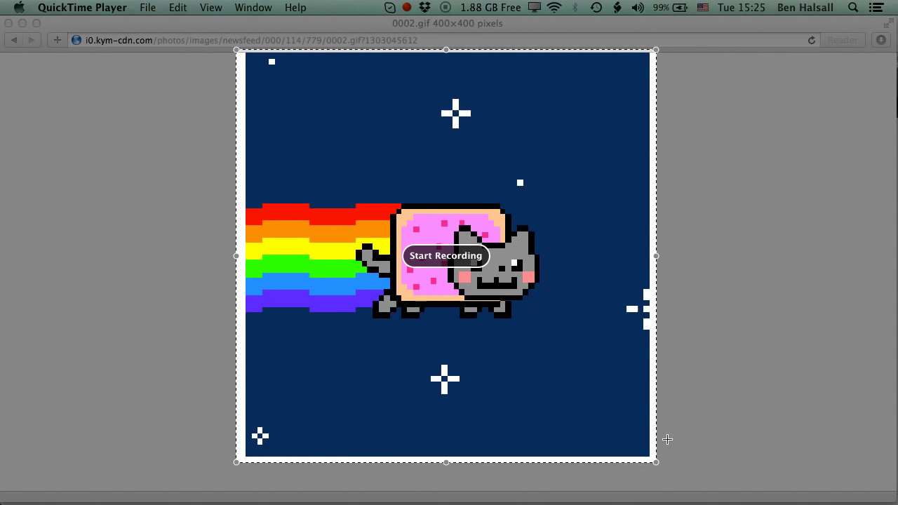
key(Return)
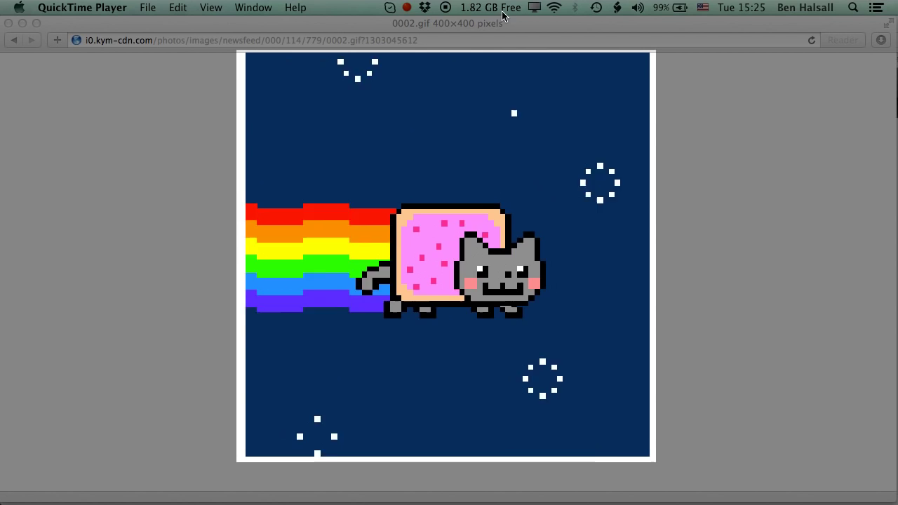
click(446, 9)
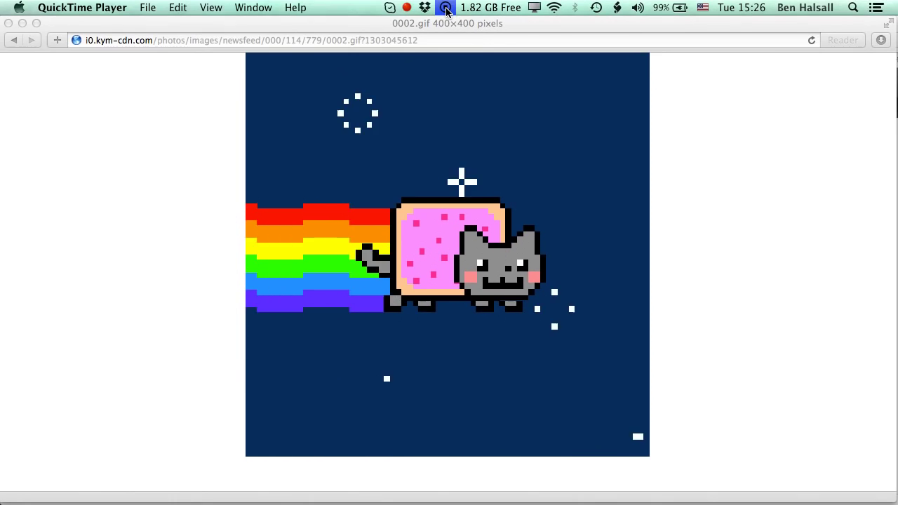
Step: Play back and pause the recorded Nyan Cat clip in QuickTime Player
click(17, 38)
click(17, 39)
key(super+Tab)
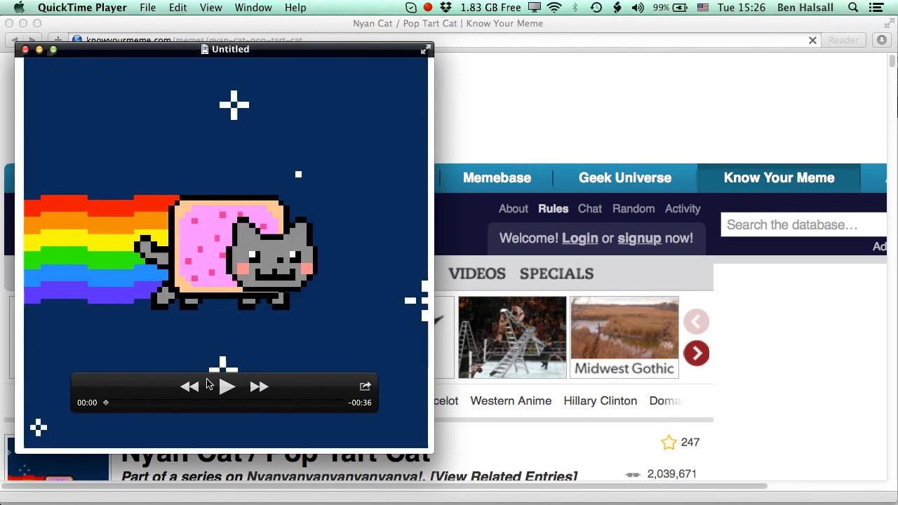
click(225, 387)
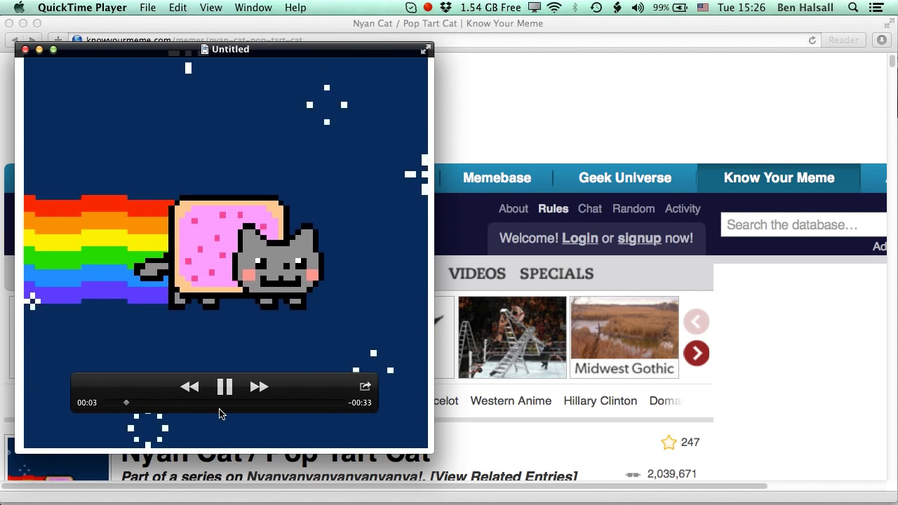
click(224, 387)
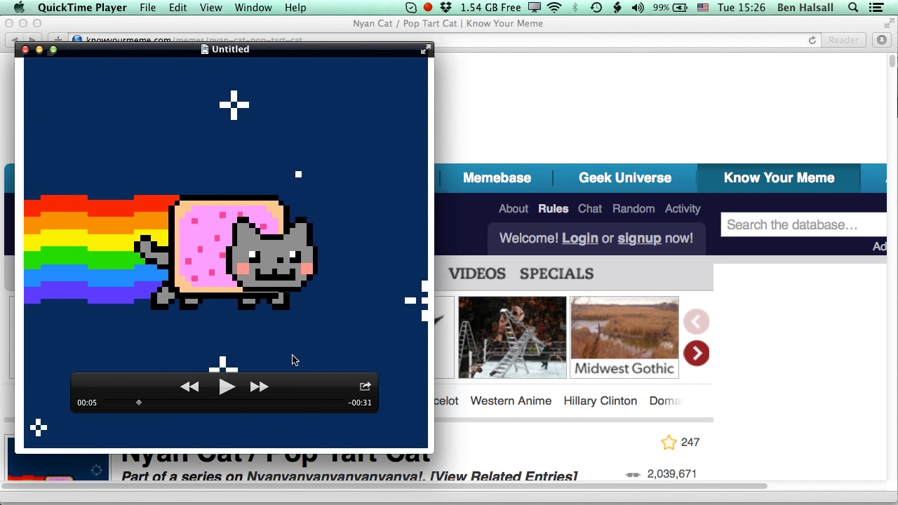
drag(132, 60, 279, 49)
Step: Export the recording to the Desktop as nyan-cat.mov
click(147, 7)
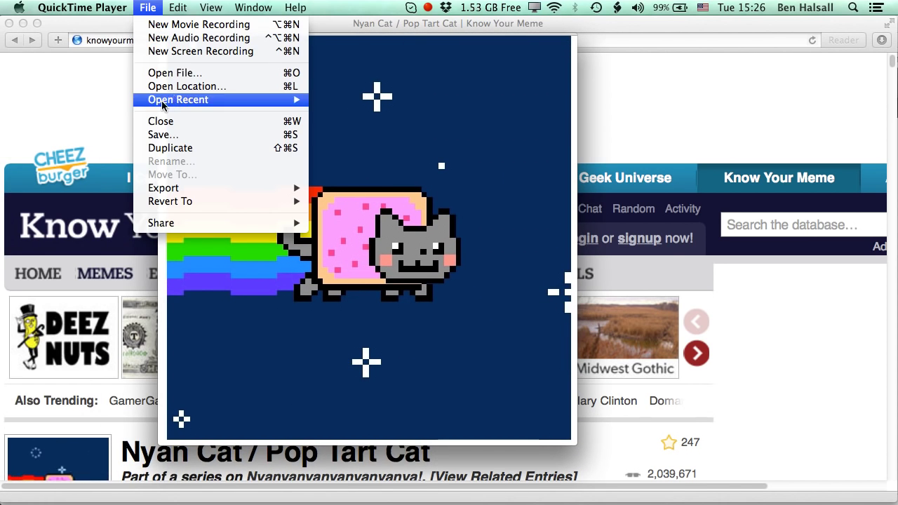
click(385, 134)
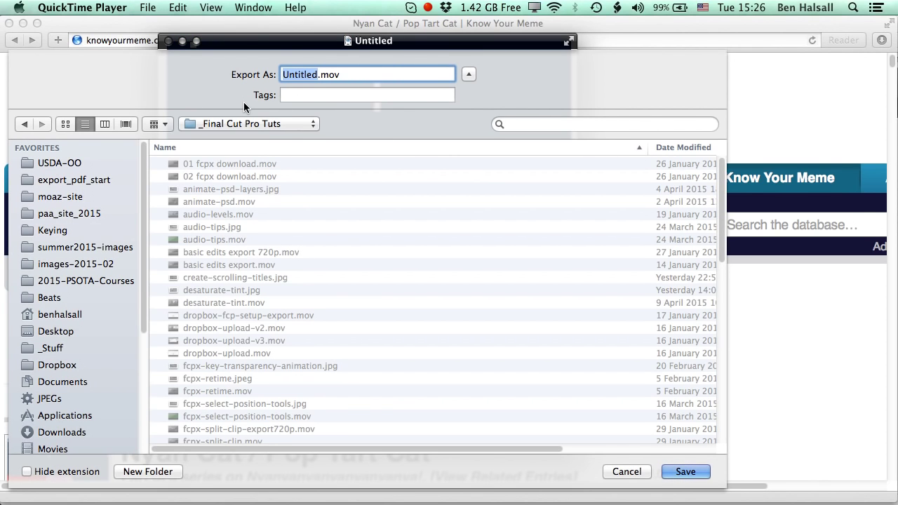
text(nyan-ca)
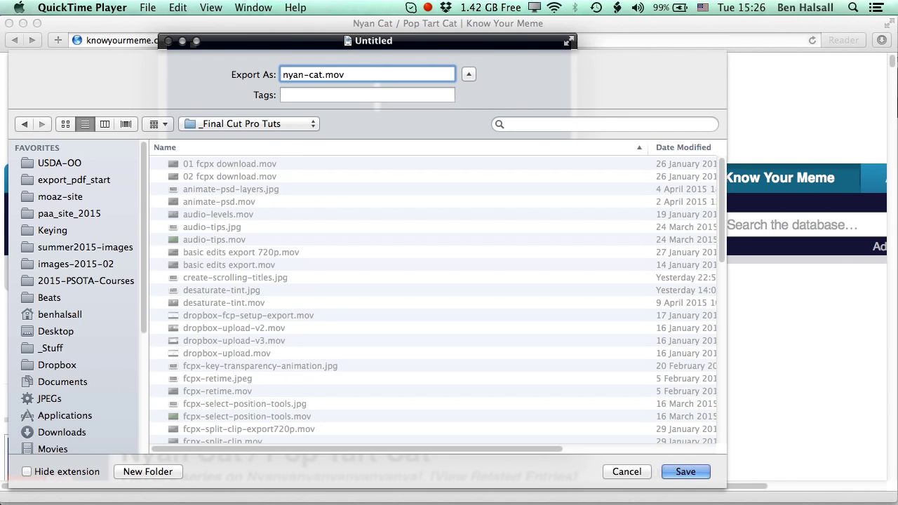
click(57, 331)
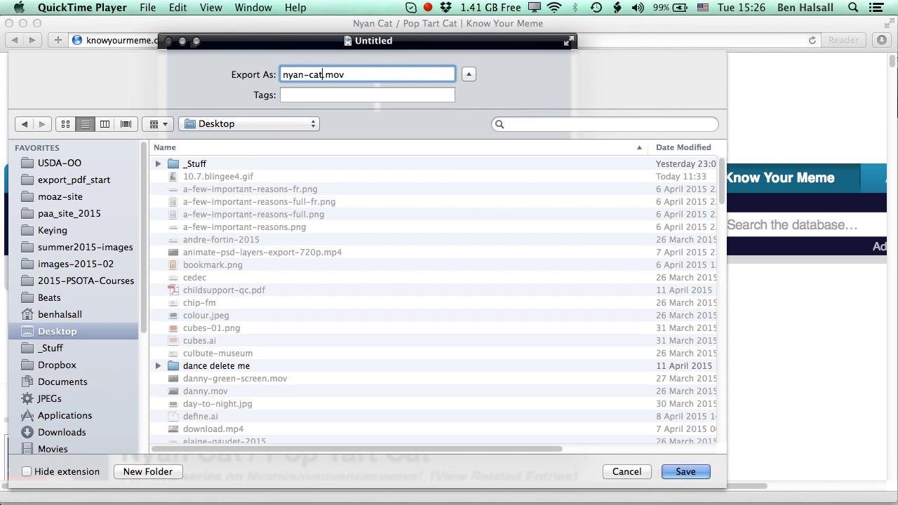
key(Return)
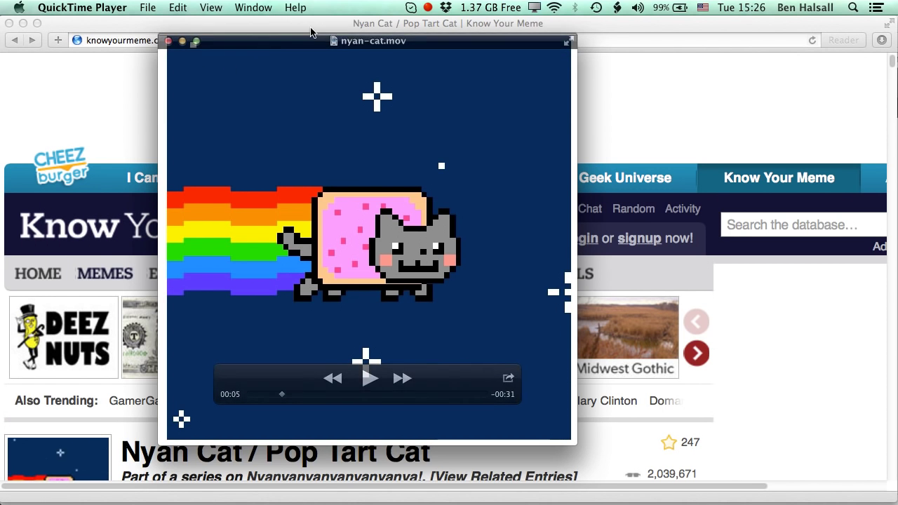
key(super+Tab)
key(super+Tab)
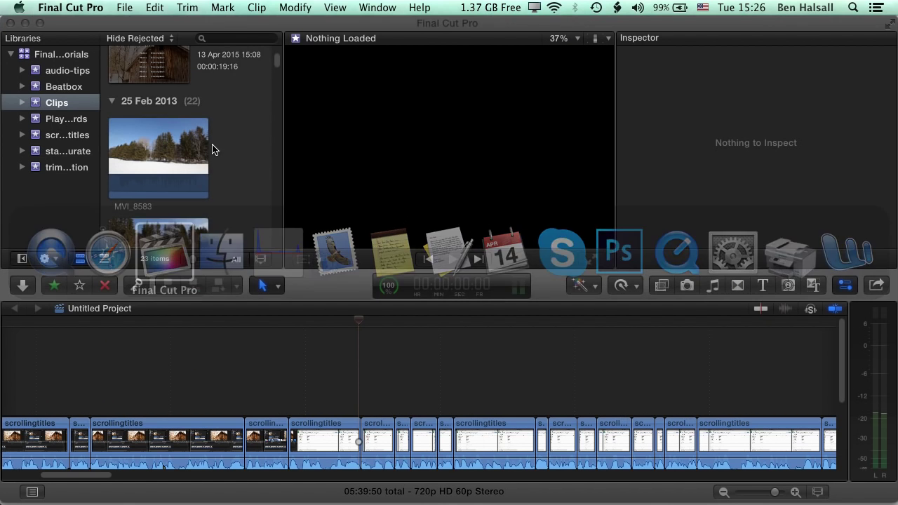
Step: Create project nyan-cat-max in the Clips event at 720p HD 1280x720 60p
click(125, 8)
mouse_move(135, 25)
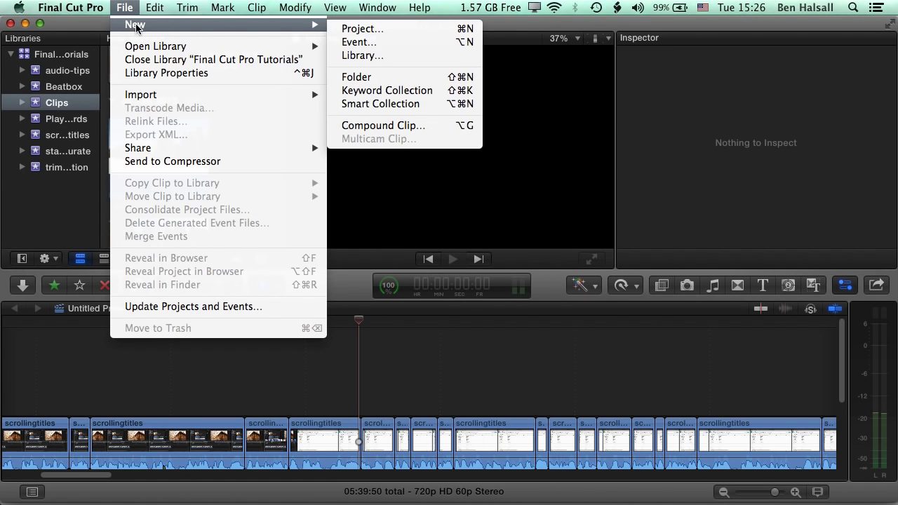
click(362, 29)
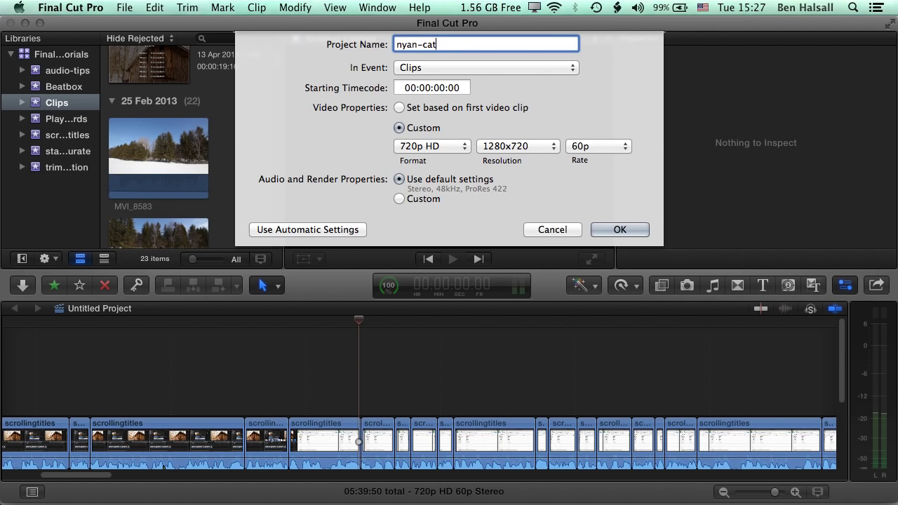
text(-max)
key(Return)
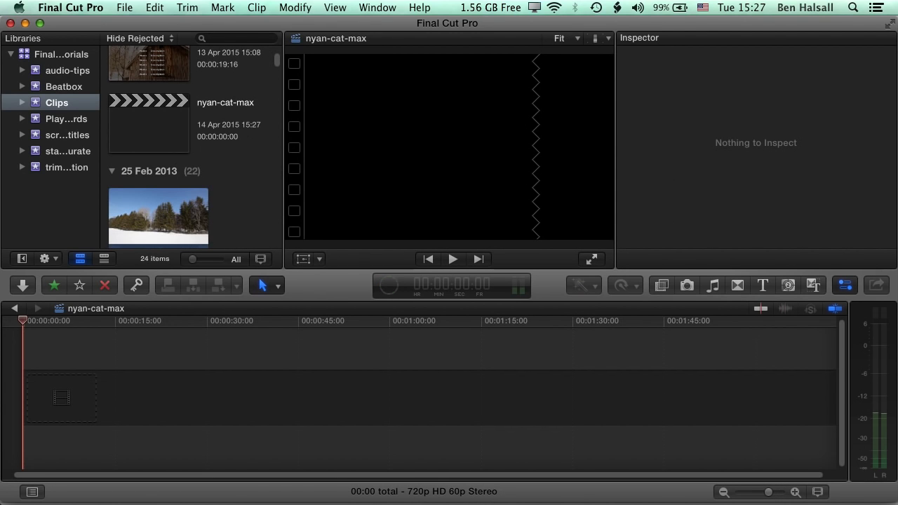
Step: Drag nyan-cat.mov from the Desktop in Finder into the nyan-cat-max timeline
key(super+Tab)
key(super+Tab)
key(super+Tab)
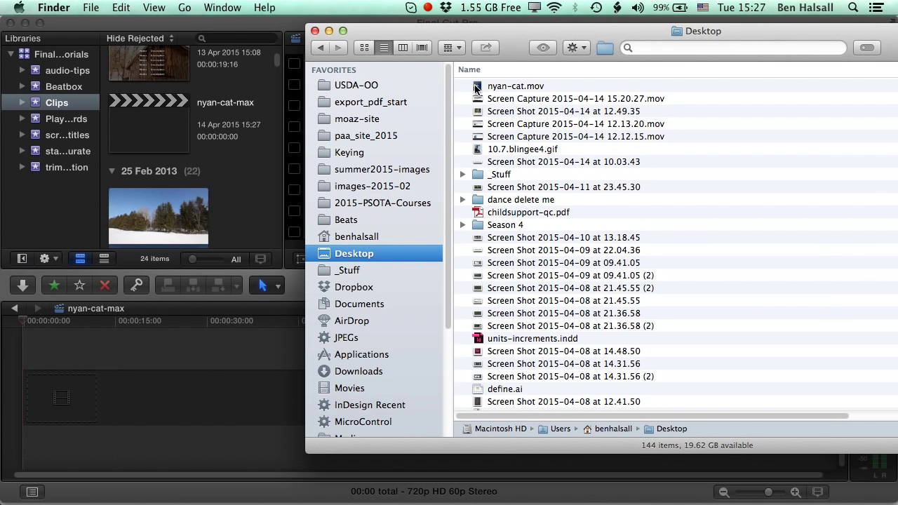
drag(476, 88, 104, 395)
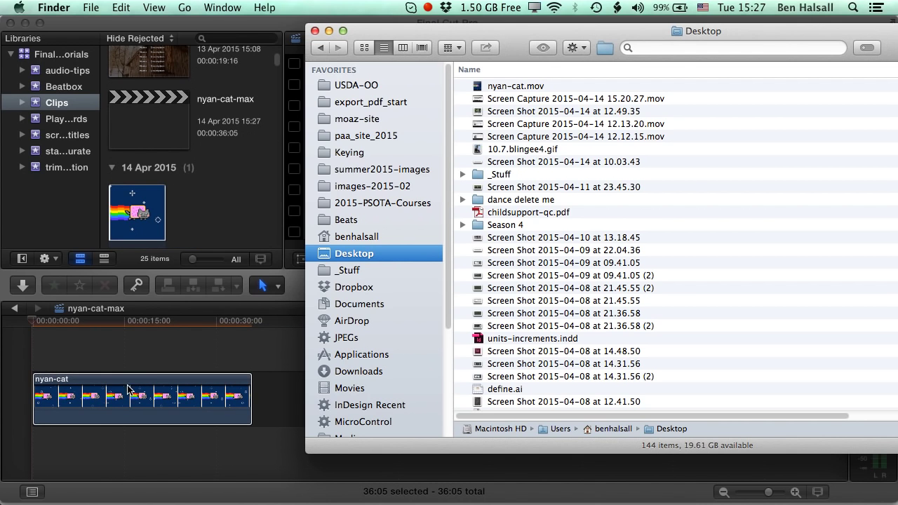
click(279, 39)
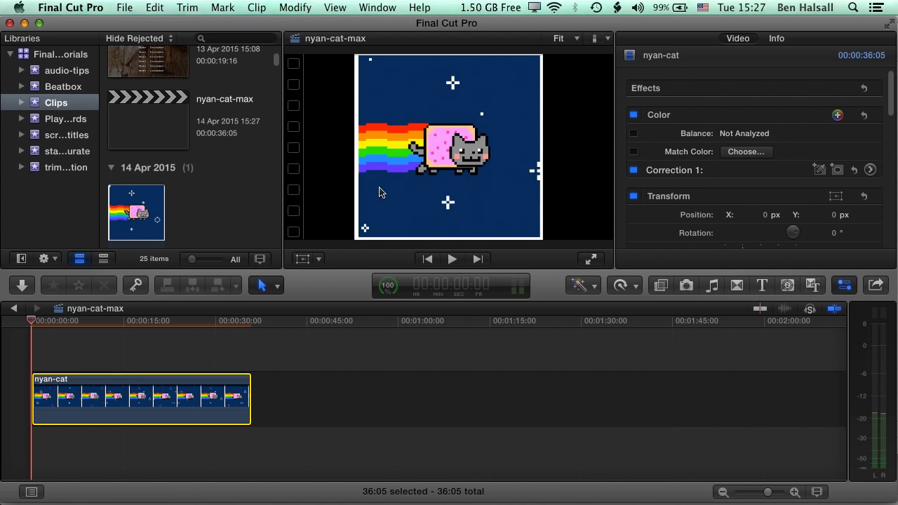
Step: Crop the nyan-cat clip 12.5 px left, 16.8 right, 12.3 top and 16.5 bottom
click(164, 321)
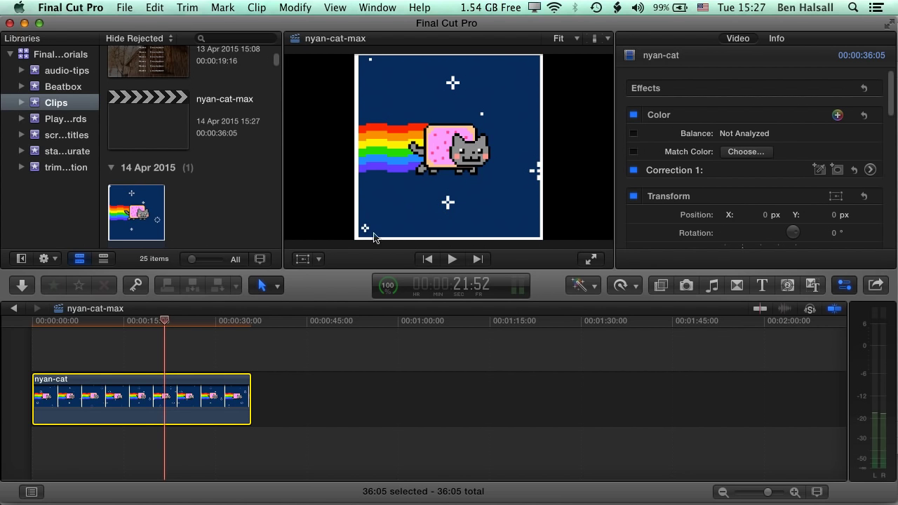
click(319, 261)
click(333, 295)
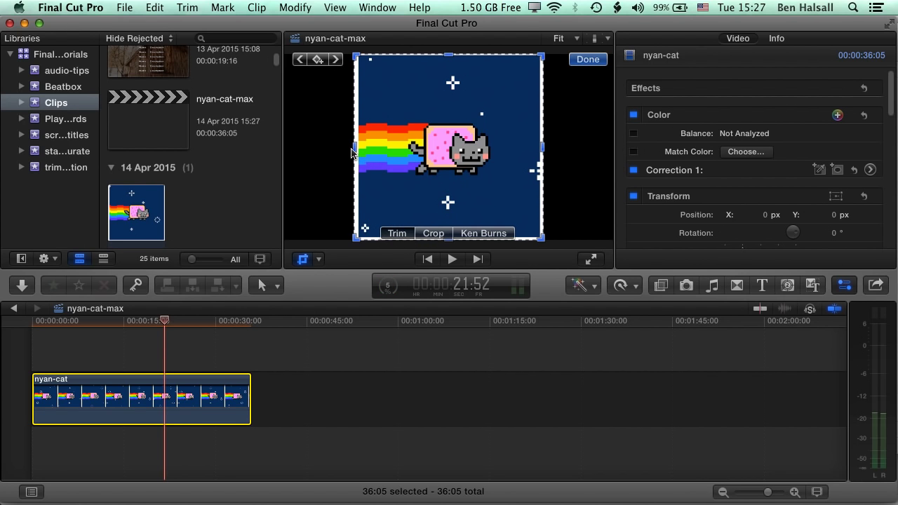
drag(358, 151, 363, 150)
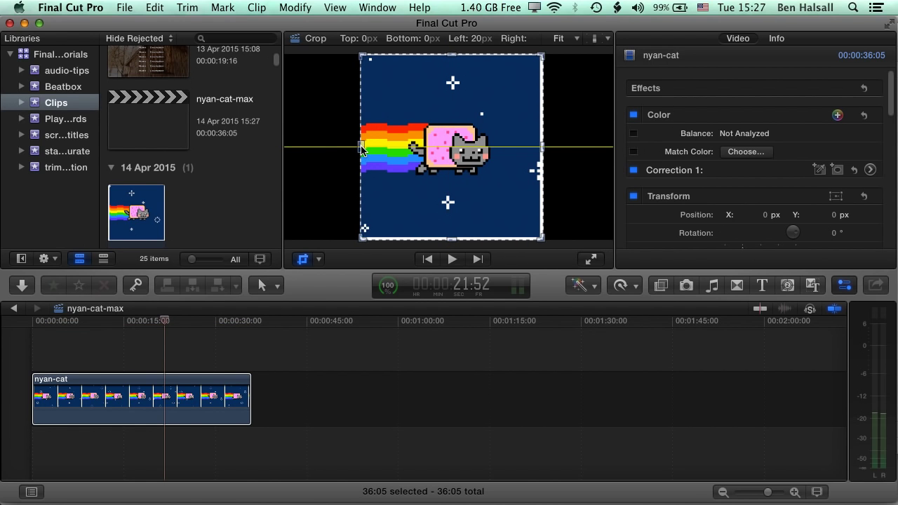
drag(542, 151, 538, 150)
drag(449, 55, 450, 58)
drag(450, 239, 450, 235)
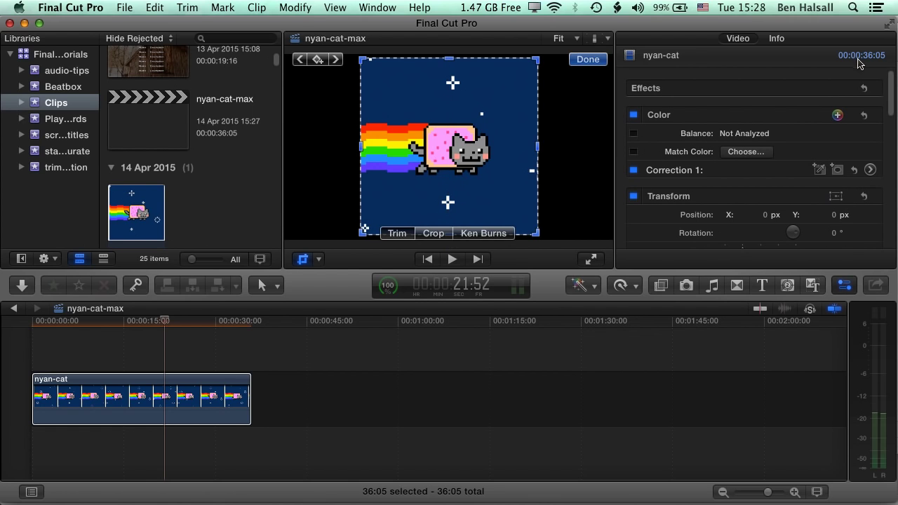
drag(890, 84, 883, 139)
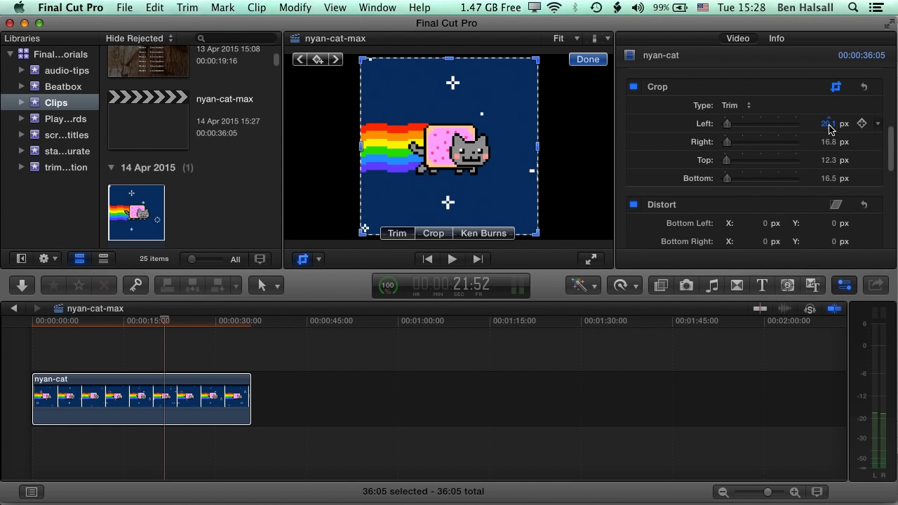
drag(829, 125, 829, 123)
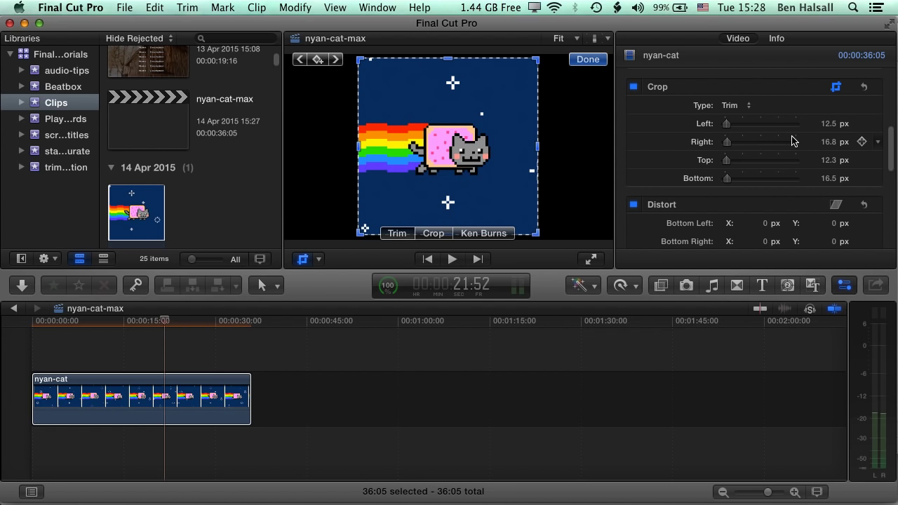
Step: Leave crop mode and return the viewer to normal selection
click(271, 356)
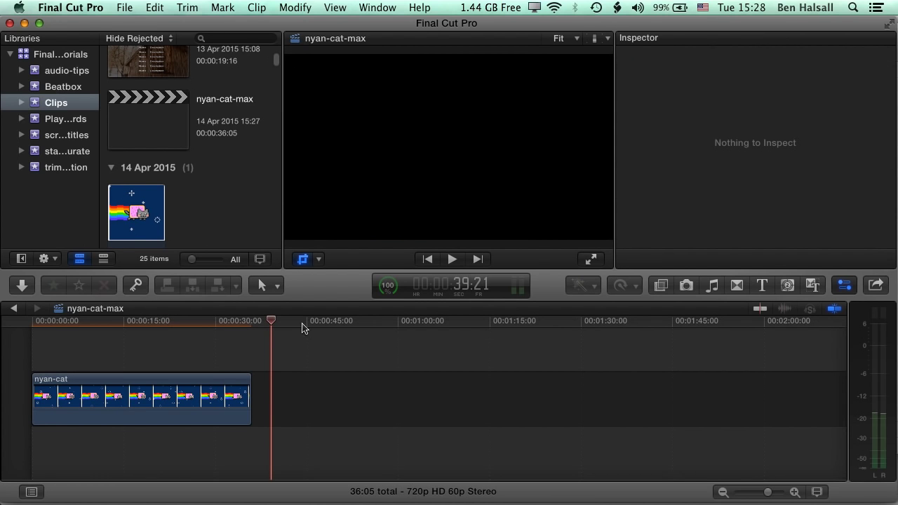
click(197, 324)
click(303, 259)
click(238, 397)
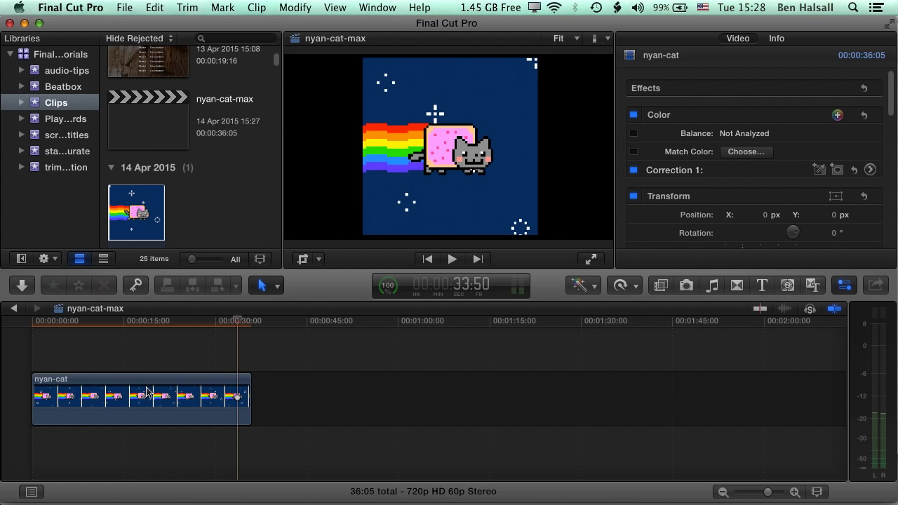
Step: Show timeline clips as names only and stack four copies of the nyan-cat clip
click(816, 491)
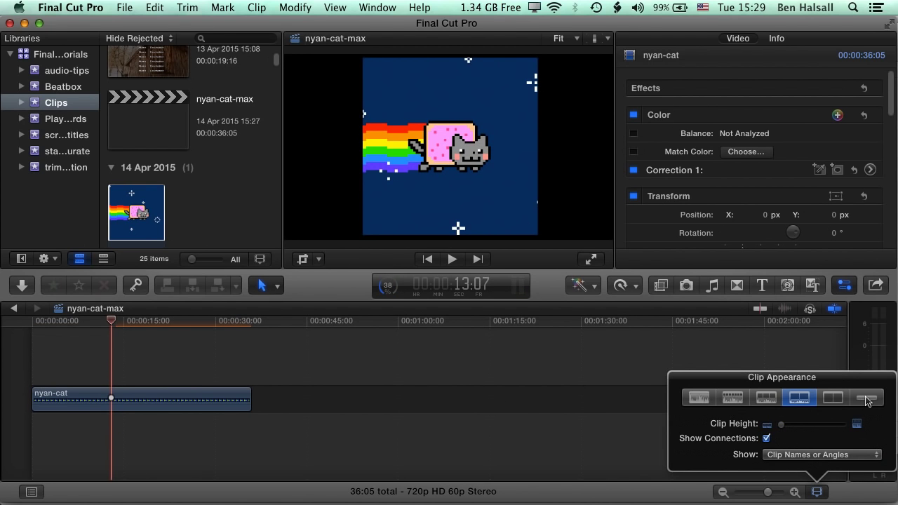
click(867, 398)
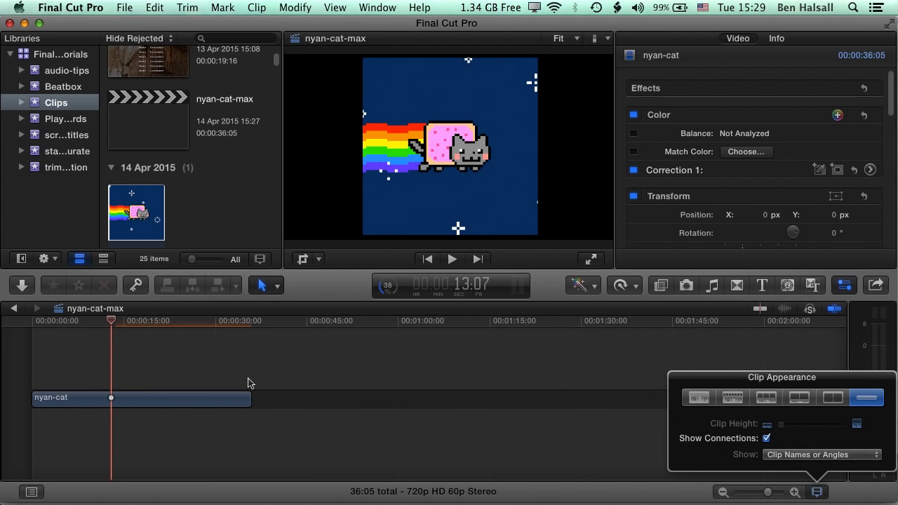
click(66, 383)
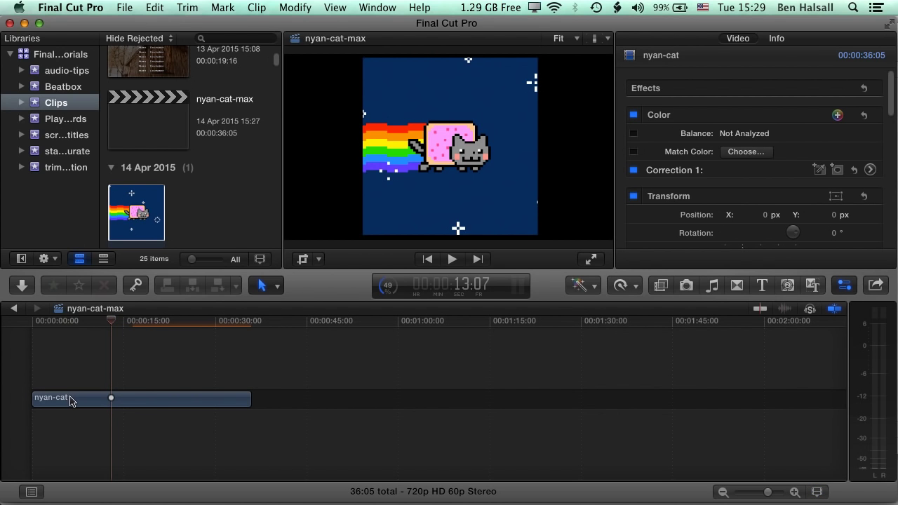
drag(69, 397, 86, 335)
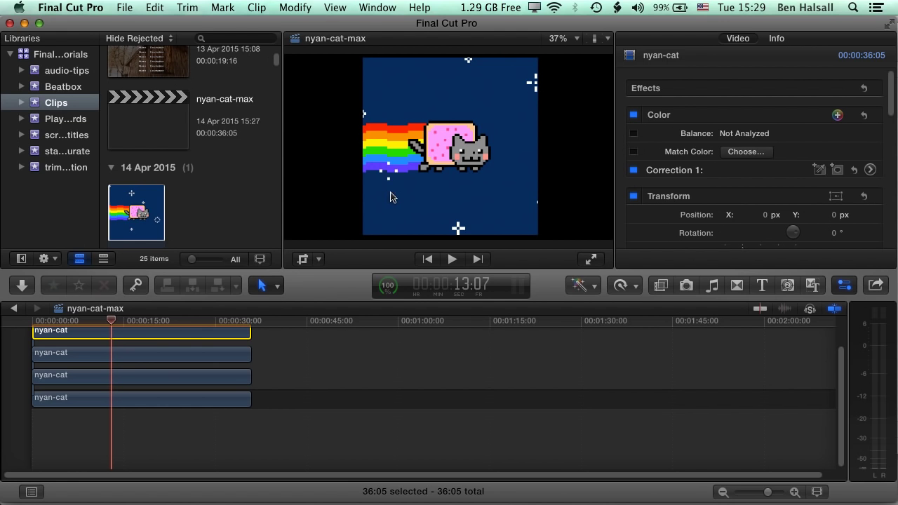
Step: Turn on the Transform overlay and move the top cat layer into the upper-left area
click(310, 261)
click(344, 277)
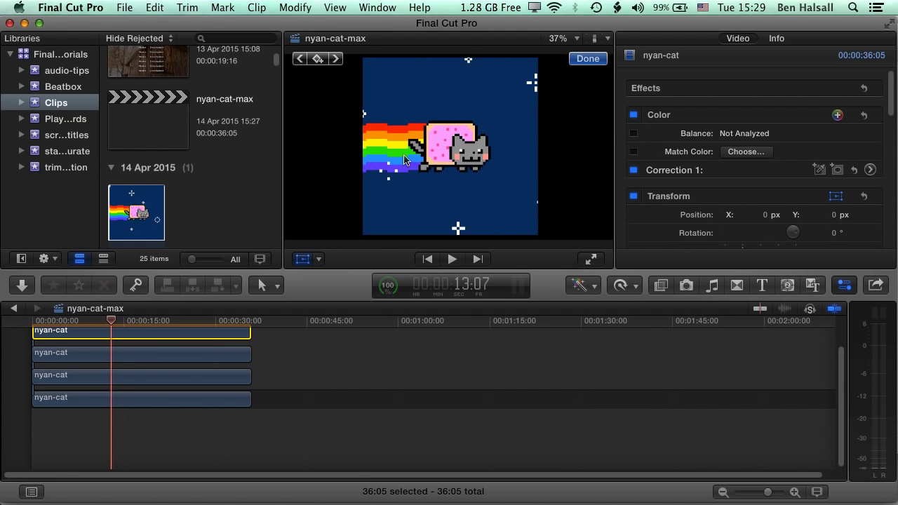
drag(443, 164, 348, 137)
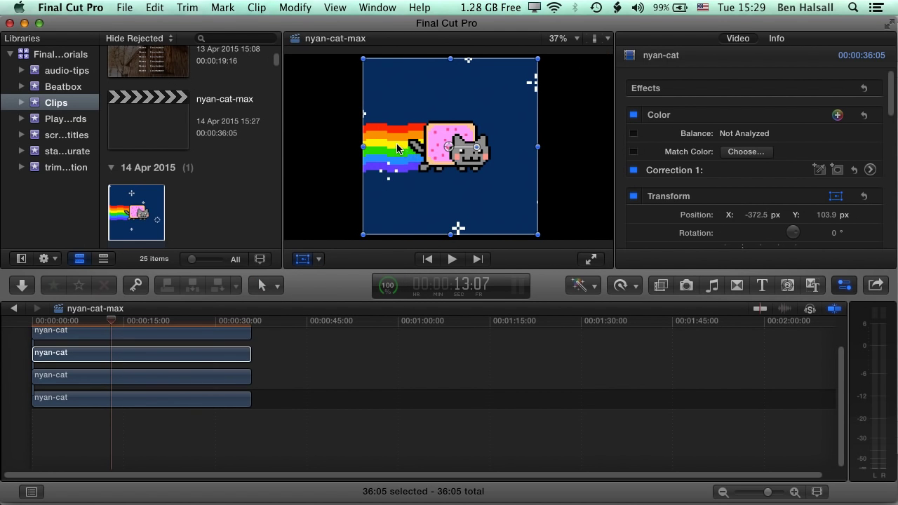
drag(393, 178, 369, 161)
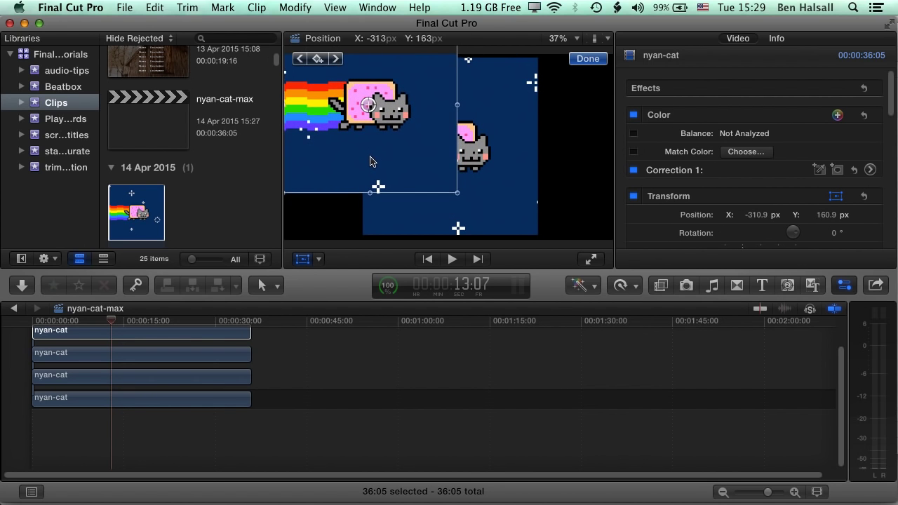
Step: Shrink the third and fourth cat layers, the fourth to about 43%, and move that one lower right
click(533, 174)
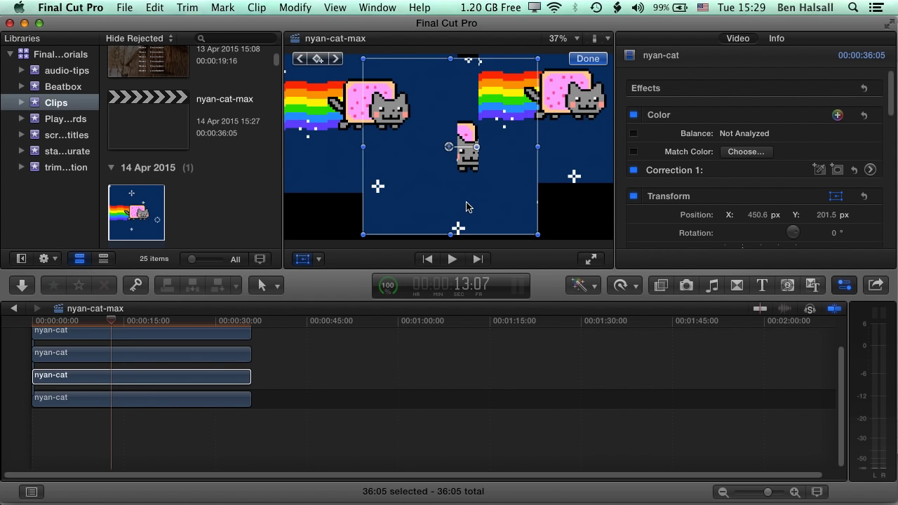
drag(537, 61, 503, 92)
drag(451, 199, 347, 218)
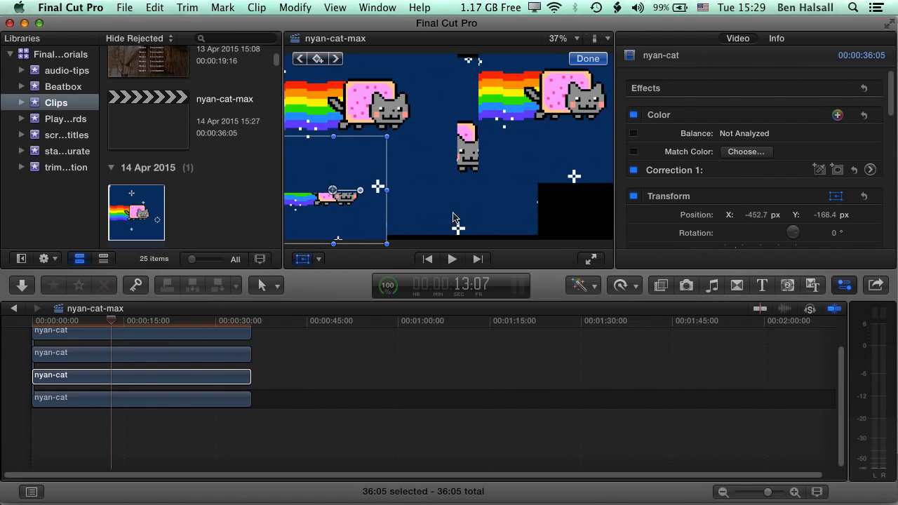
click(453, 217)
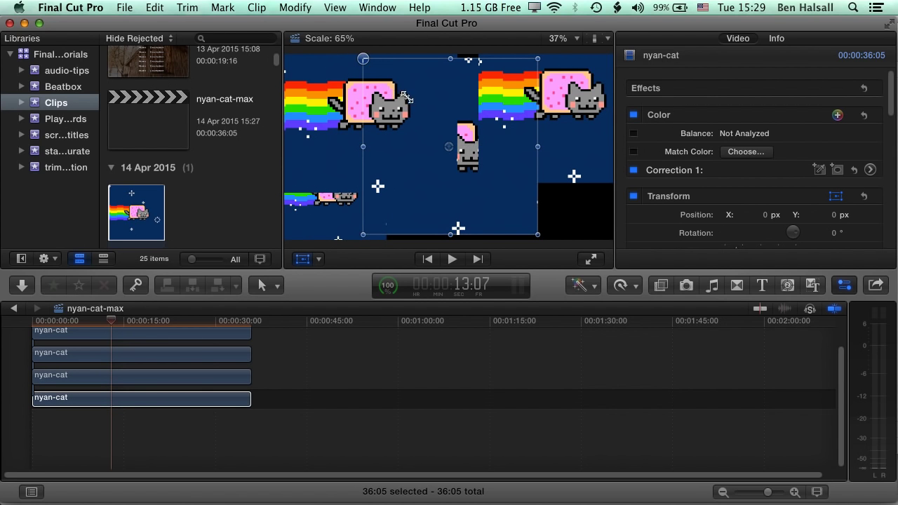
drag(405, 97, 420, 113)
drag(467, 178, 585, 244)
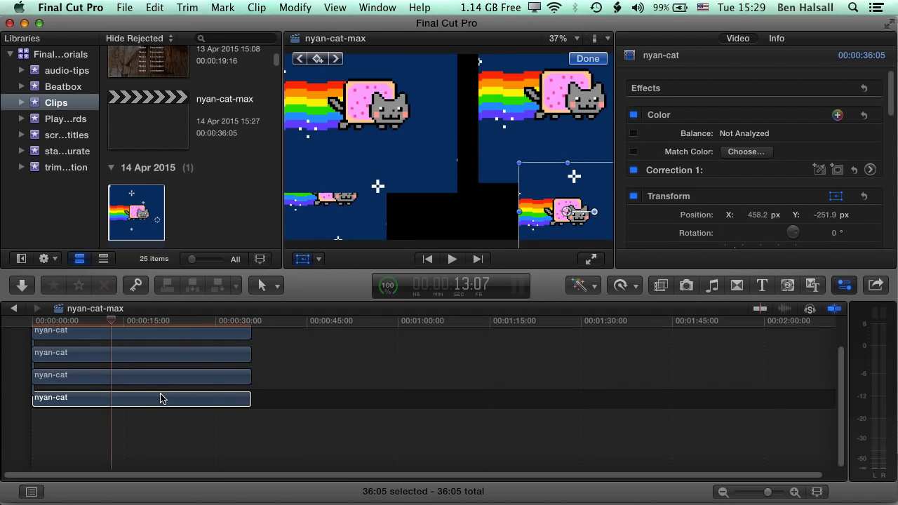
Step: Move a clip up one timeline lane, then reposition the small cats and the top-right large cat
drag(162, 397, 162, 387)
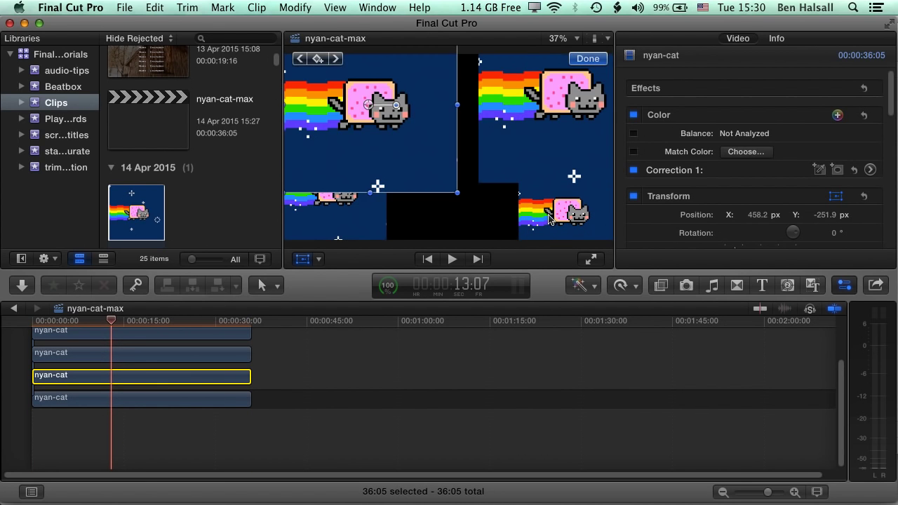
drag(540, 218, 445, 221)
click(354, 223)
drag(352, 221, 393, 250)
drag(518, 153, 491, 162)
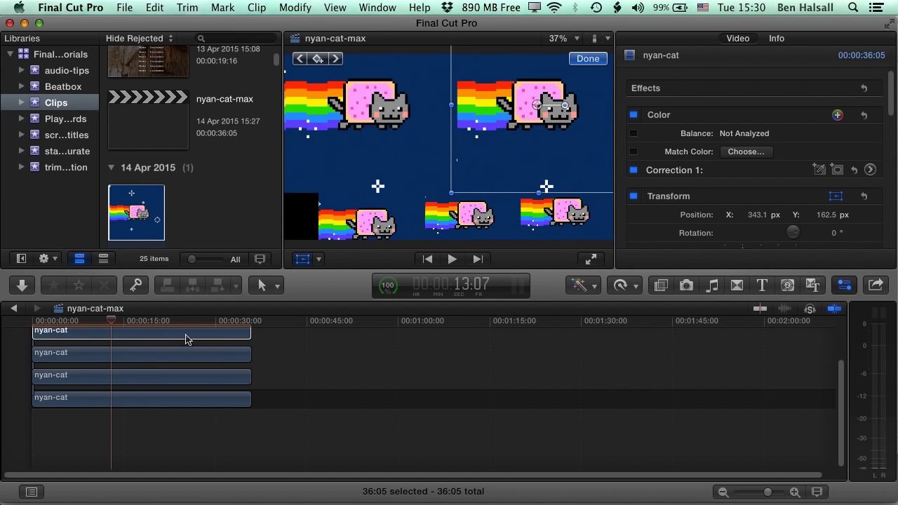
Step: Move the lower-left cat to about X -387.6, Y -257.4 px to close the gap, then click Done
scroll(841, 377, up, 3)
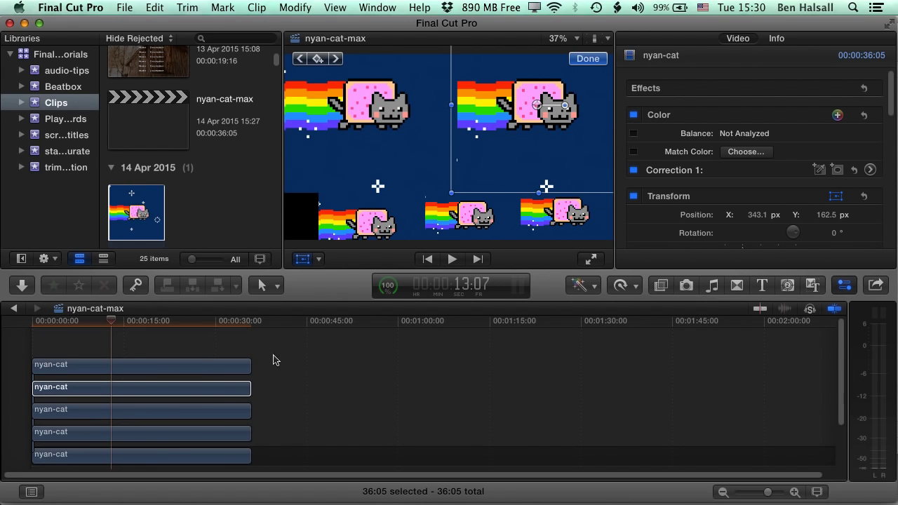
mouse_move(155, 389)
mouse_down()
mouse_move(154, 356)
mouse_move(160, 372)
mouse_up()
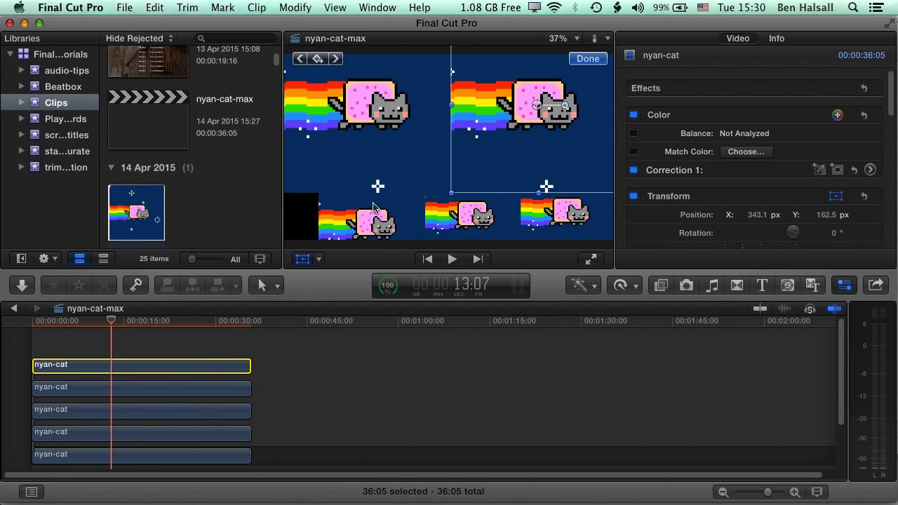
drag(349, 223, 335, 219)
drag(401, 213, 401, 194)
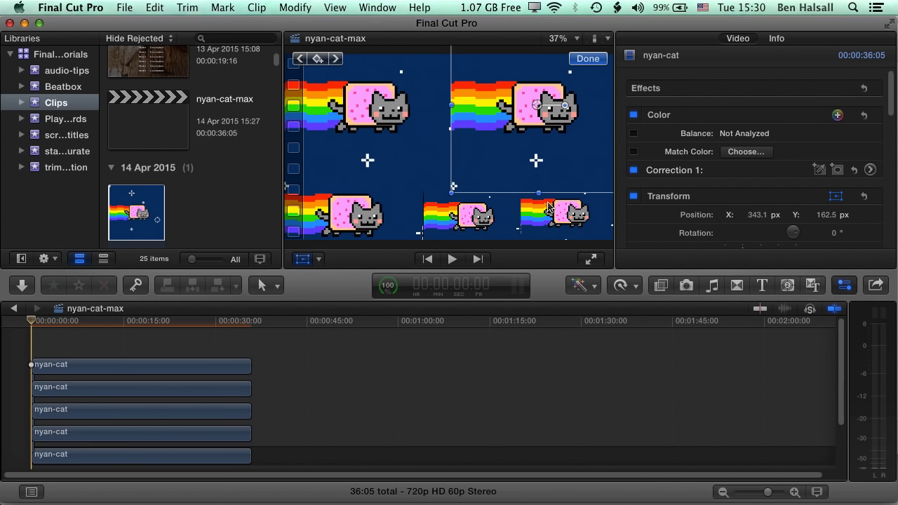
click(588, 59)
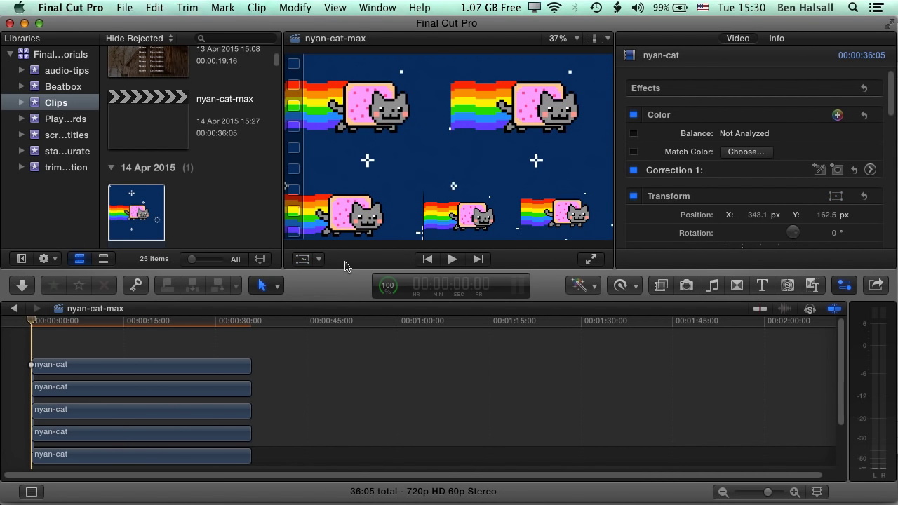
Step: Play the nyan-cat-max project from the start to review the tiled cats
click(453, 259)
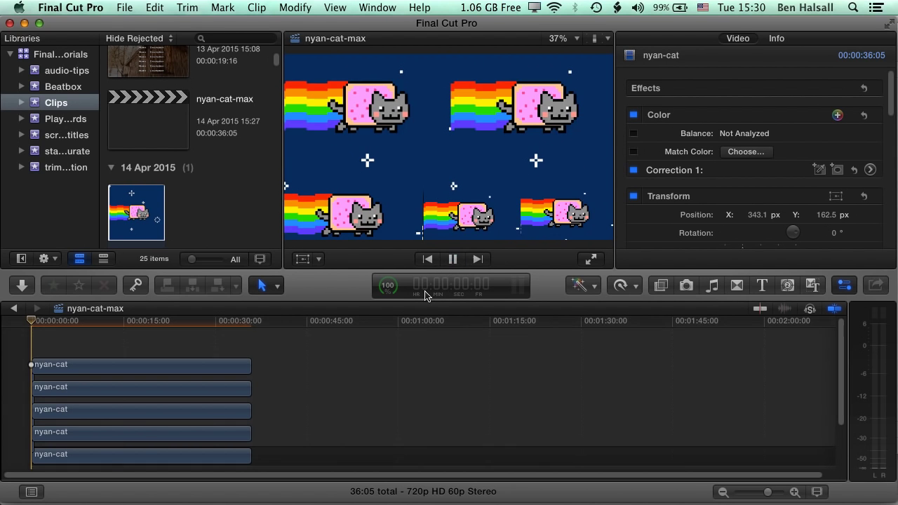